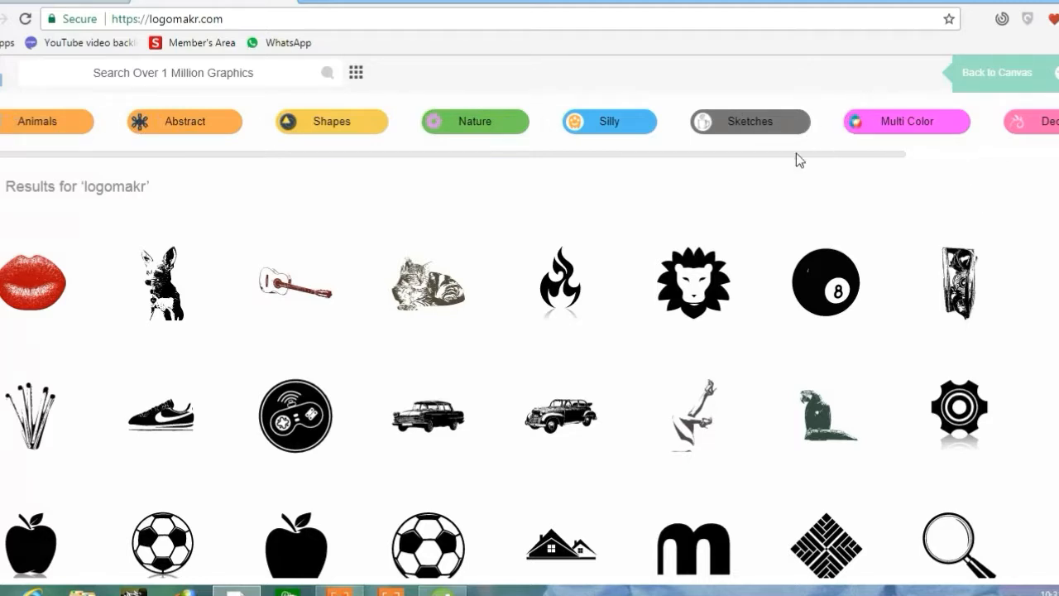
# Browse the Sketches, Animals, Abstract and Multi Color graphic categories to examine the available clipart
pyautogui.moveTo(777, 153); pyautogui.dragTo(977, 174)
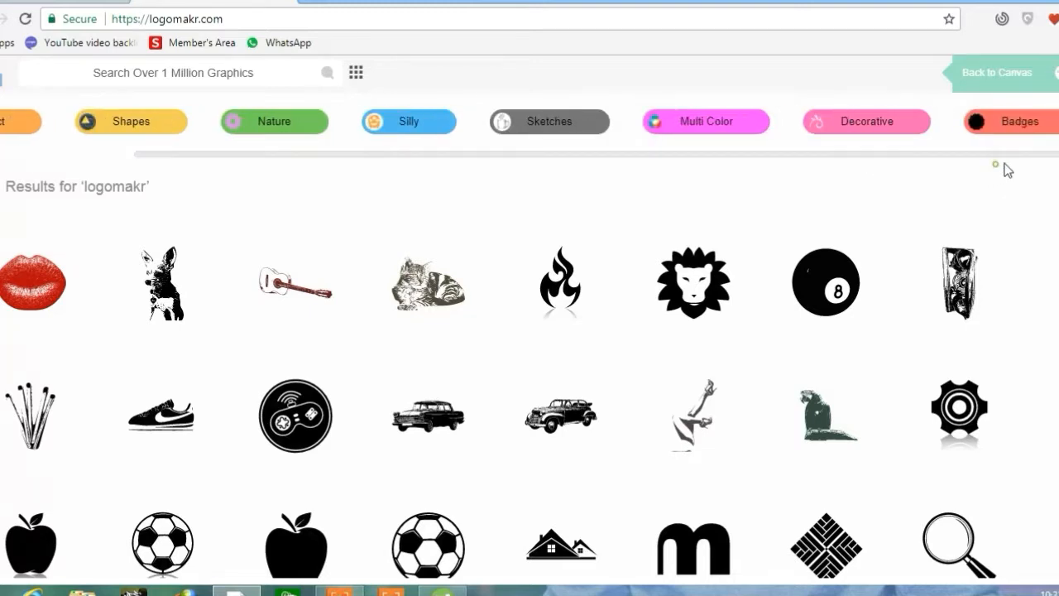
pyautogui.click(533, 129)
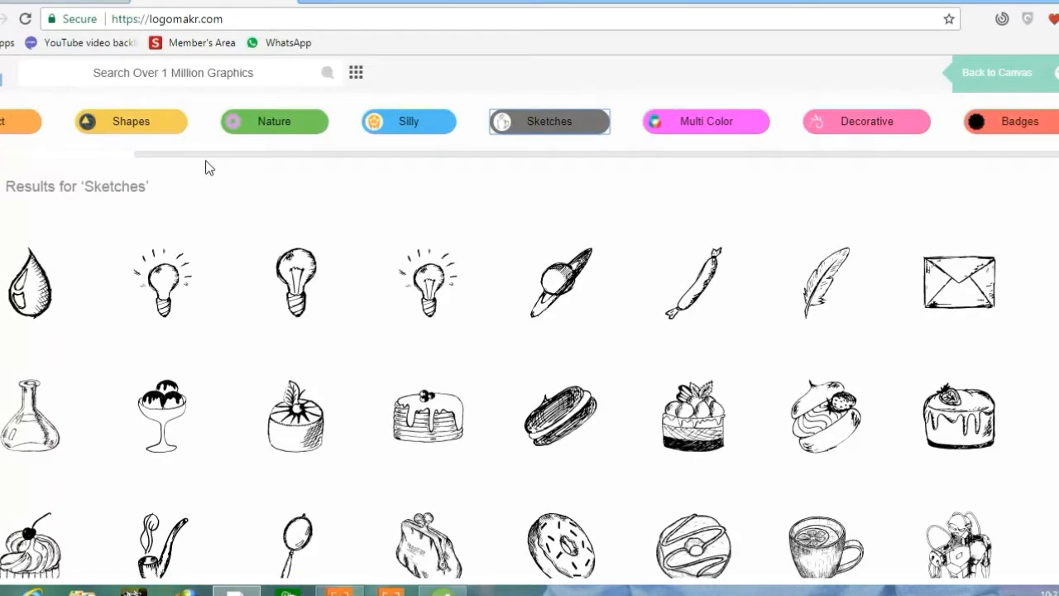
pyautogui.moveTo(206, 156); pyautogui.dragTo(31, 156)
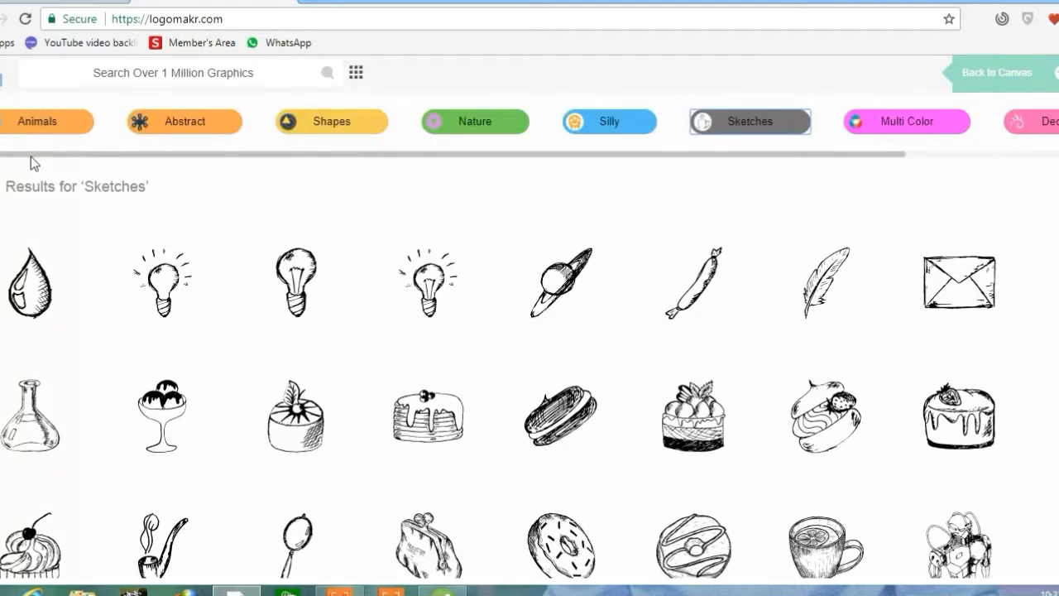
pyautogui.click(26, 139)
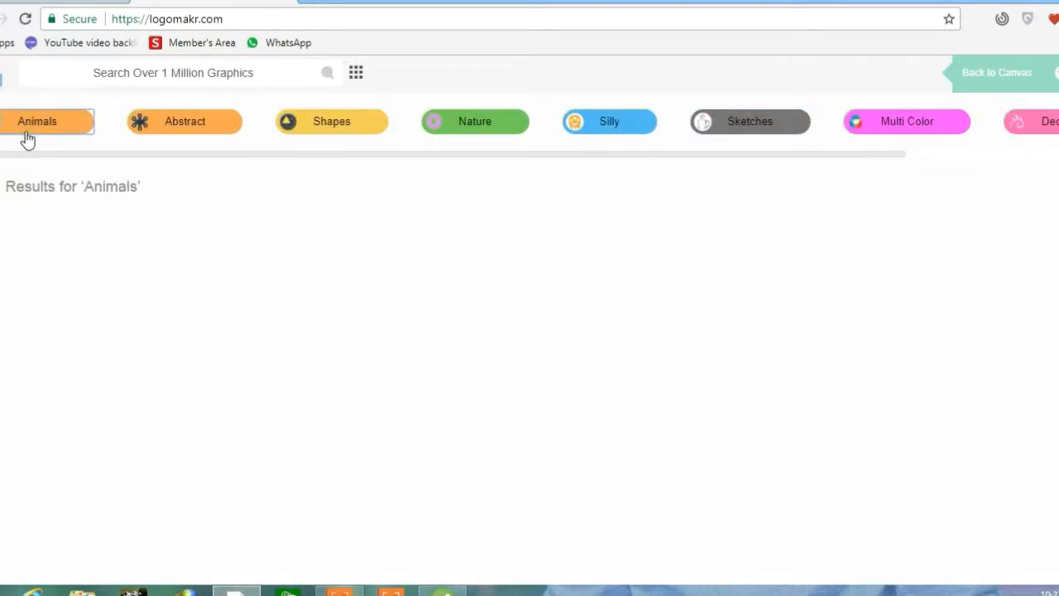
pyautogui.click(136, 130)
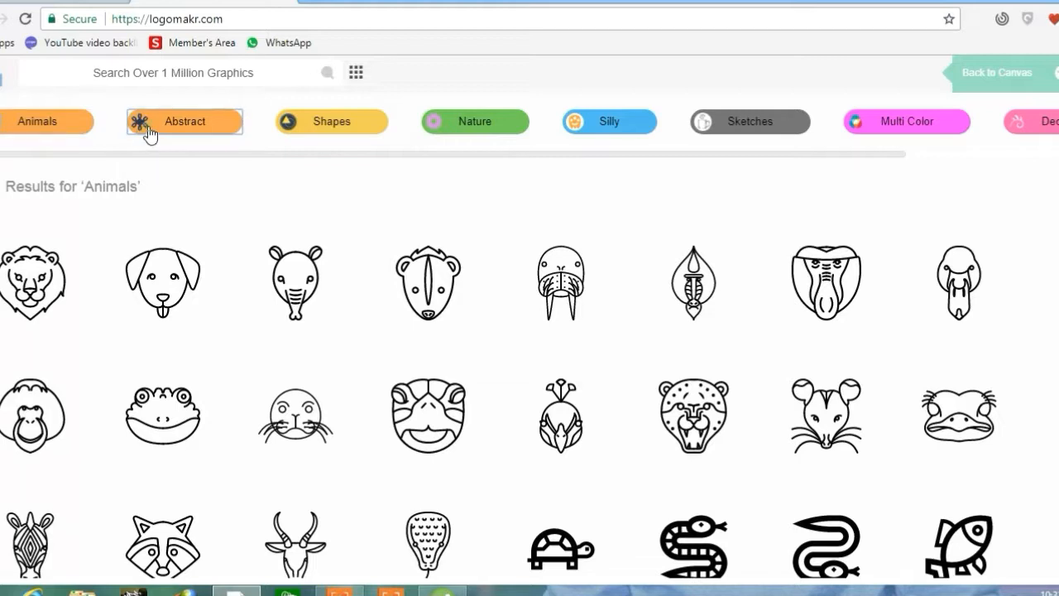
pyautogui.moveTo(127, 153); pyautogui.dragTo(403, 191)
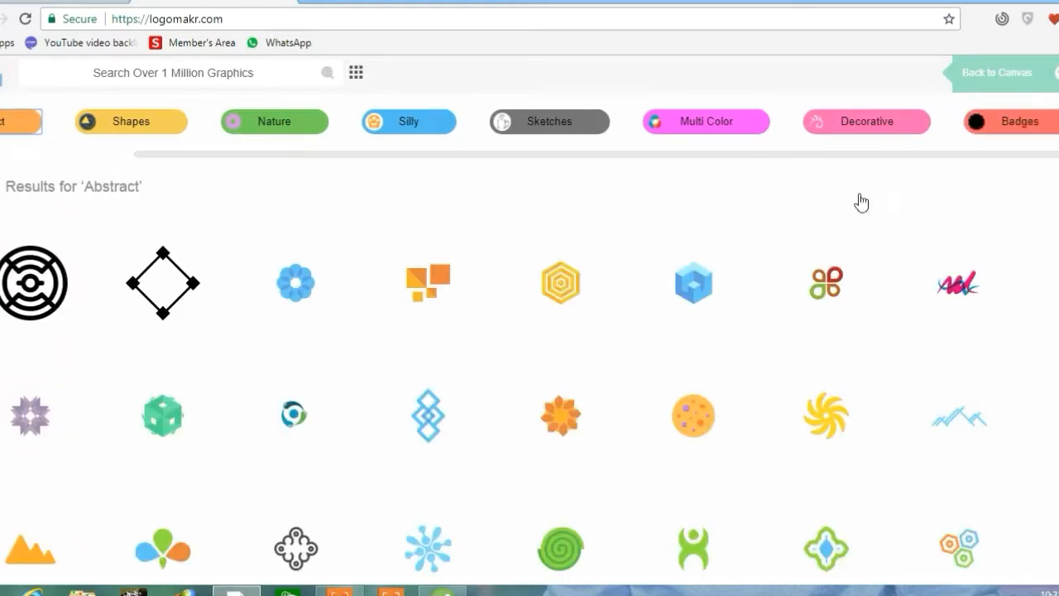
pyautogui.click(701, 124)
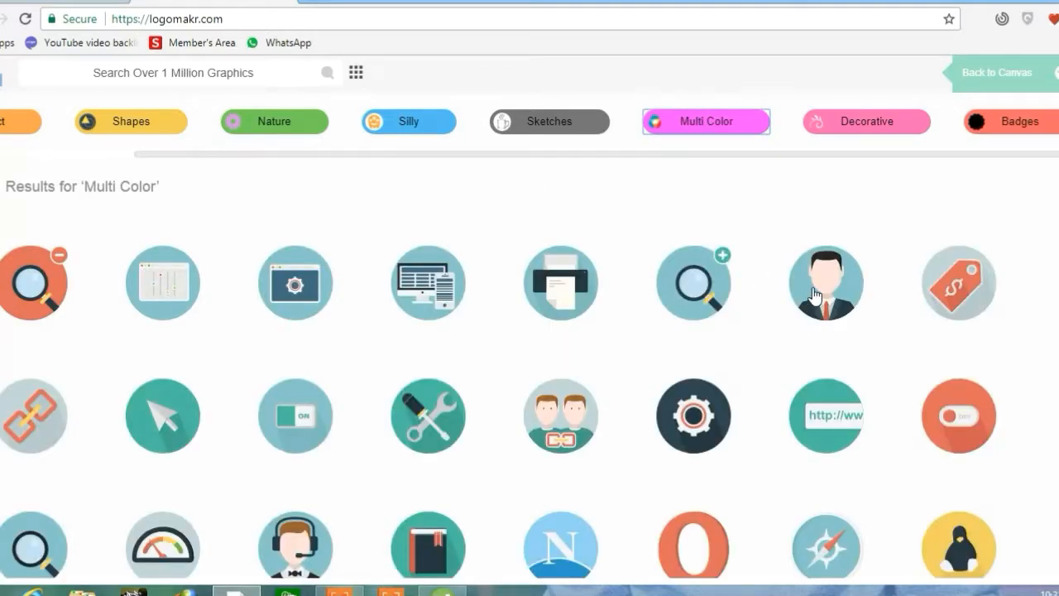
pyautogui.moveTo(1033, 156); pyautogui.dragTo(674, 158)
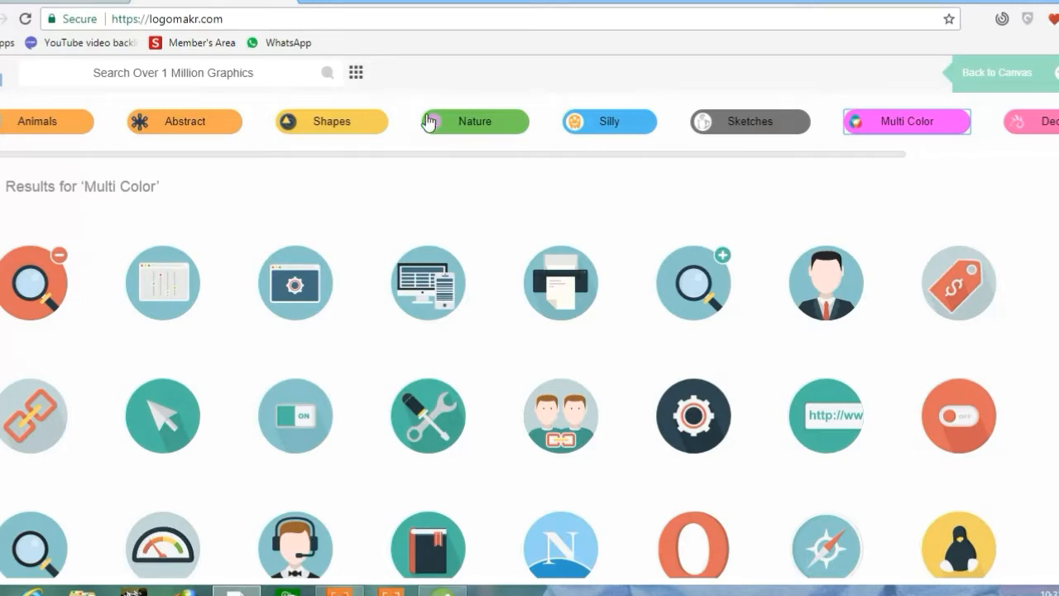
pyautogui.click(362, 75)
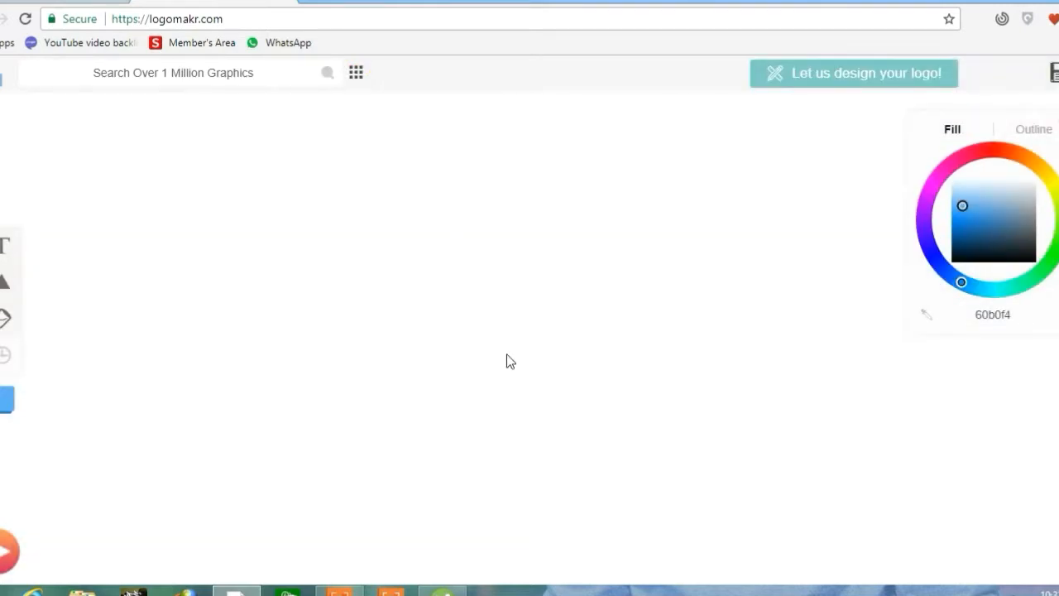
# Add the black laptop clipart from the full logo gallery to the canvas and fill it with blue 427cae
pyautogui.click(356, 75)
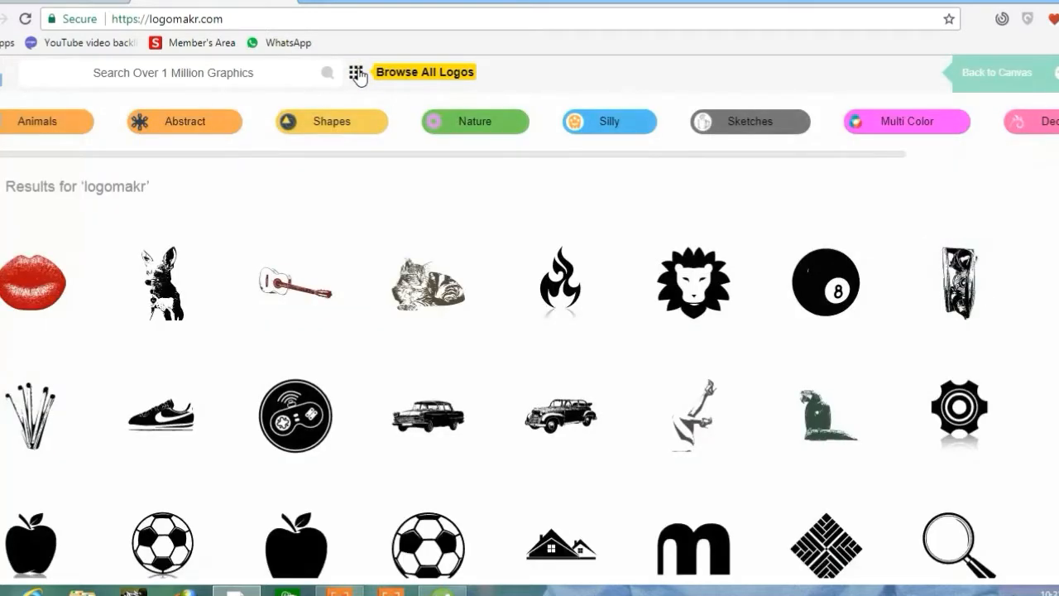
pyautogui.scroll(-1, 430, 402)
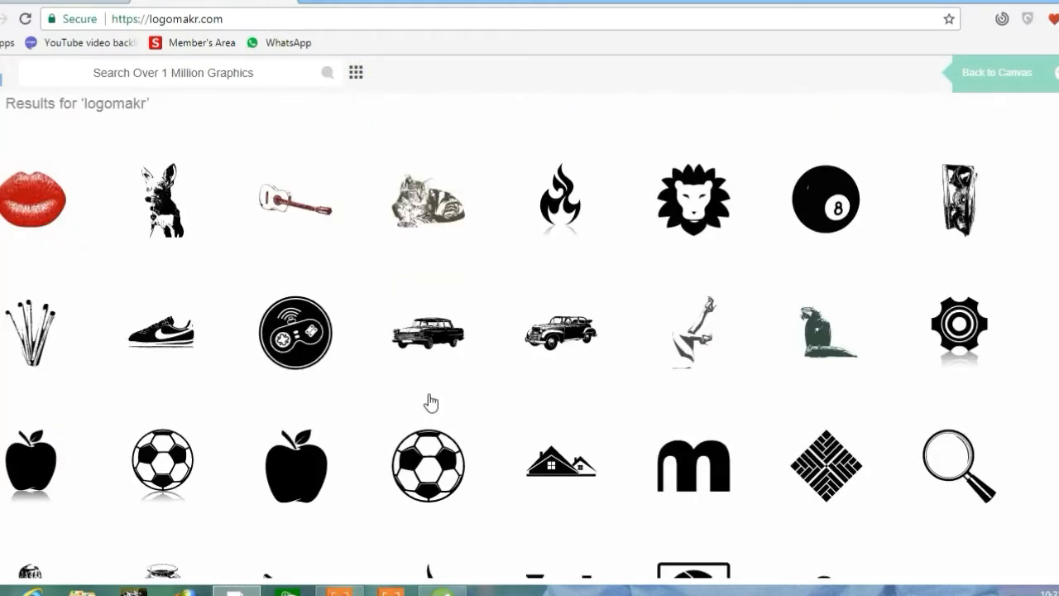
pyautogui.scroll(-4, 414, 319)
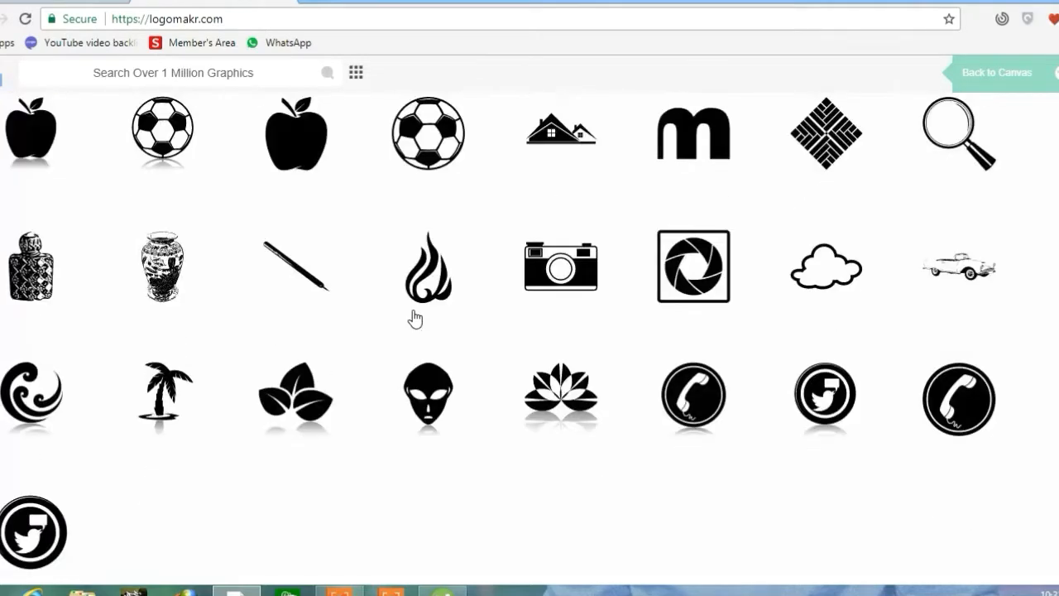
pyautogui.scroll(-2, 414, 319)
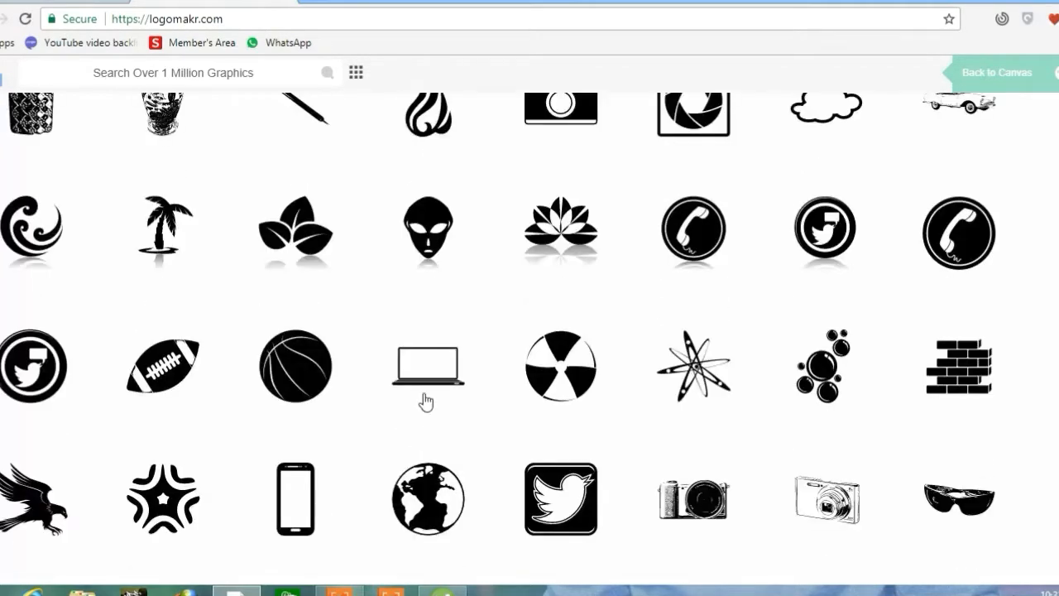
pyautogui.click(423, 381)
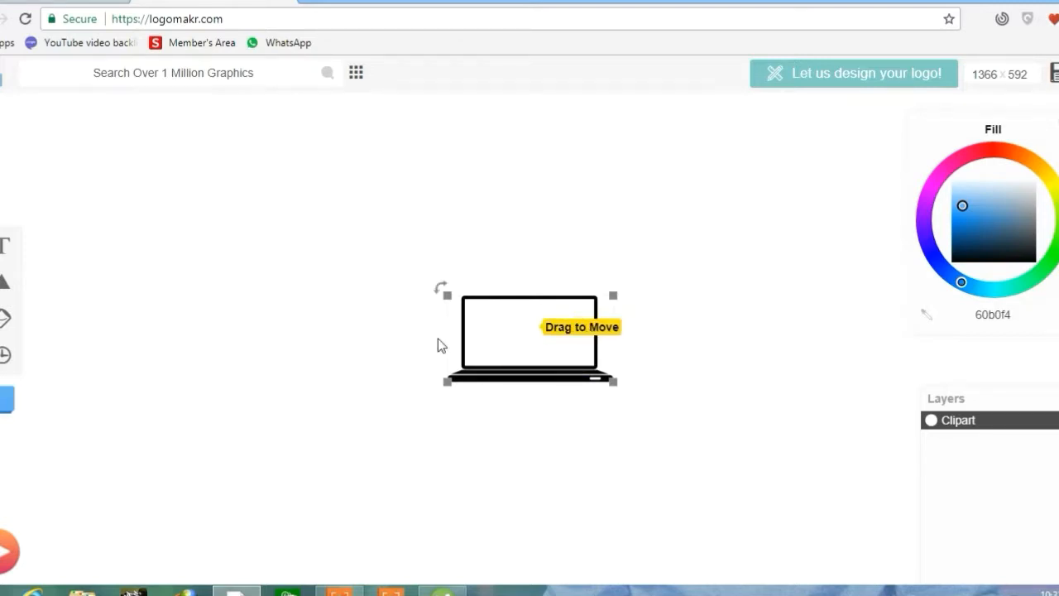
pyautogui.moveTo(969, 213); pyautogui.dragTo(997, 222)
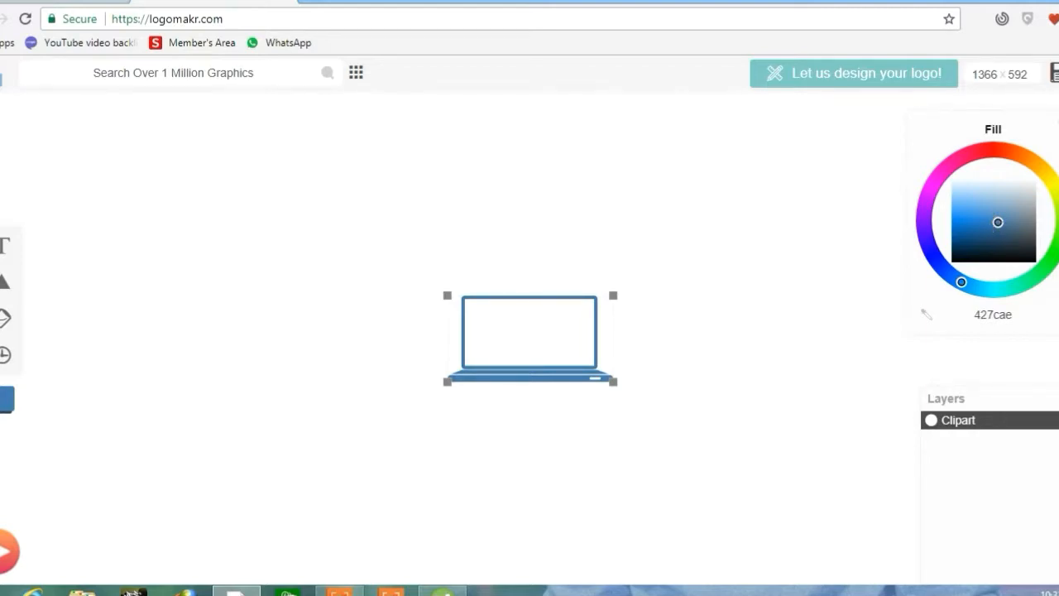
# Add a text object reading "DTech Bangla" to the logo
pyautogui.click(6, 246)
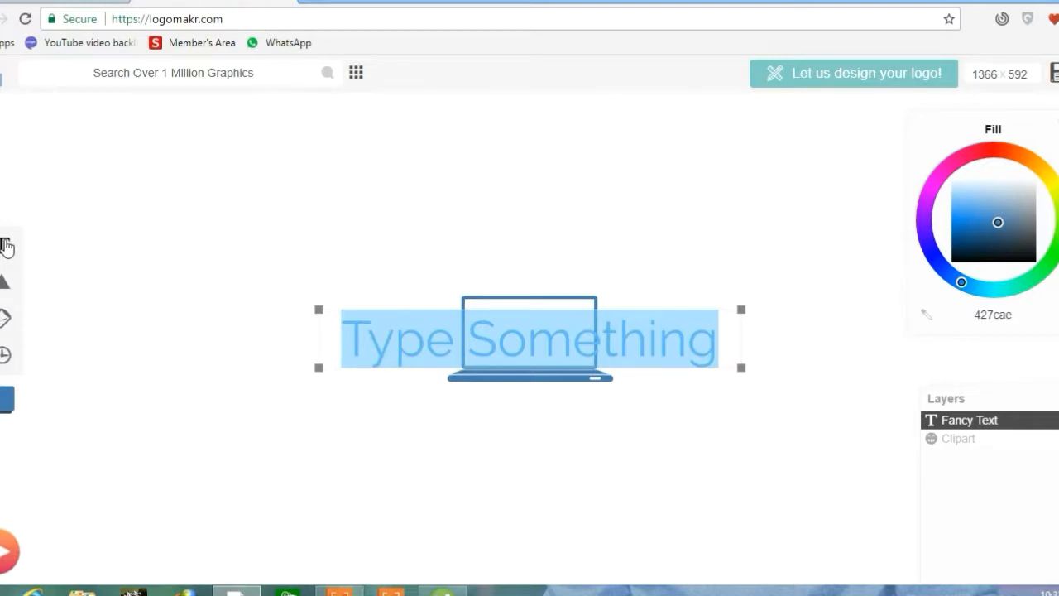
pyautogui.write('dt')
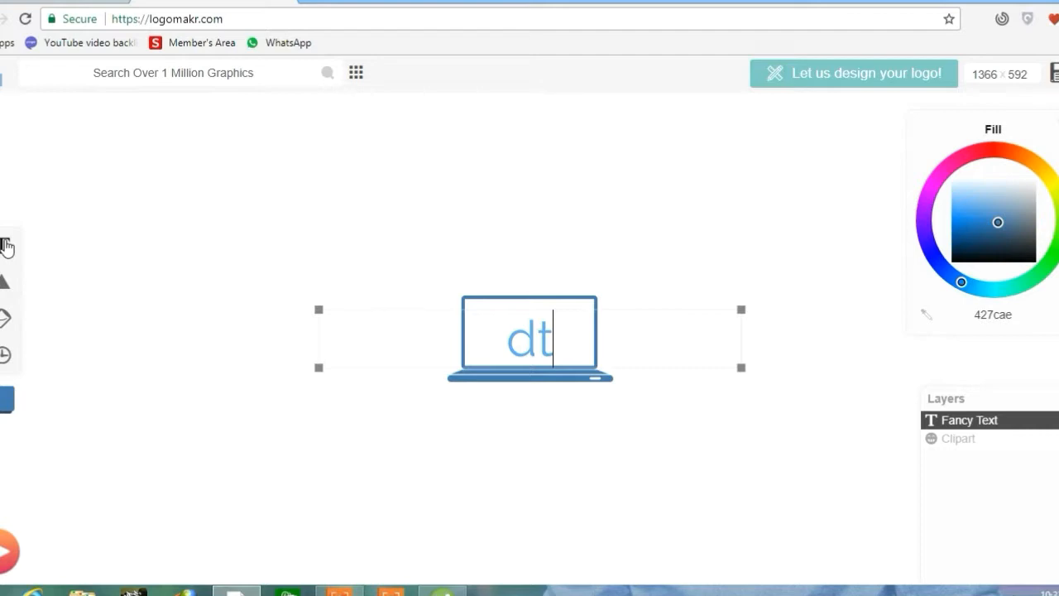
pyautogui.press('BackSpace')
pyautogui.press('BackSpace')
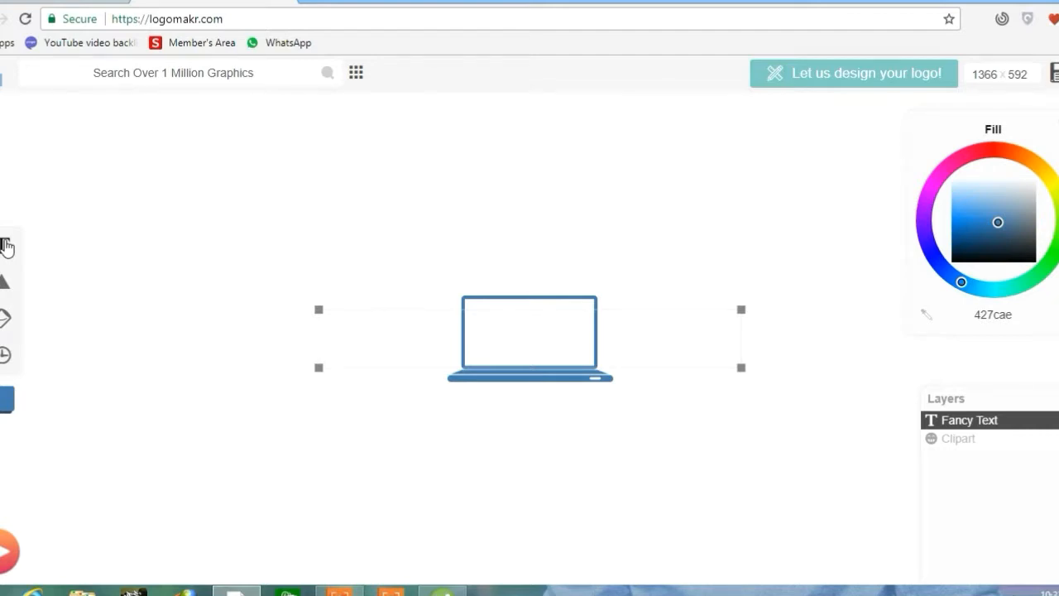
pyautogui.write('D')
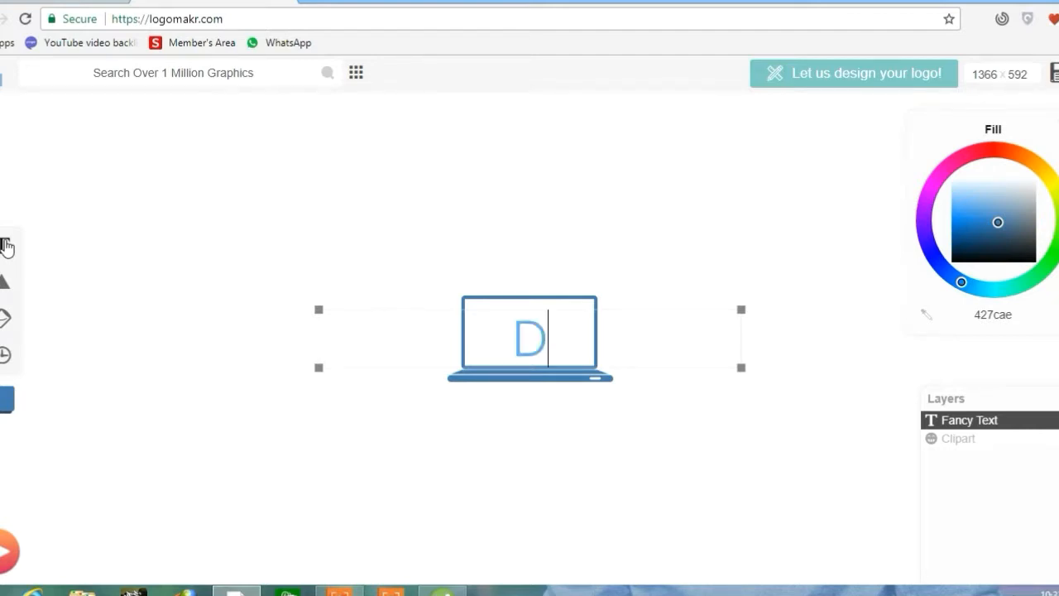
pyautogui.write('te')
pyautogui.press('BackSpace')
pyautogui.press('BackSpace')
pyautogui.write('T')
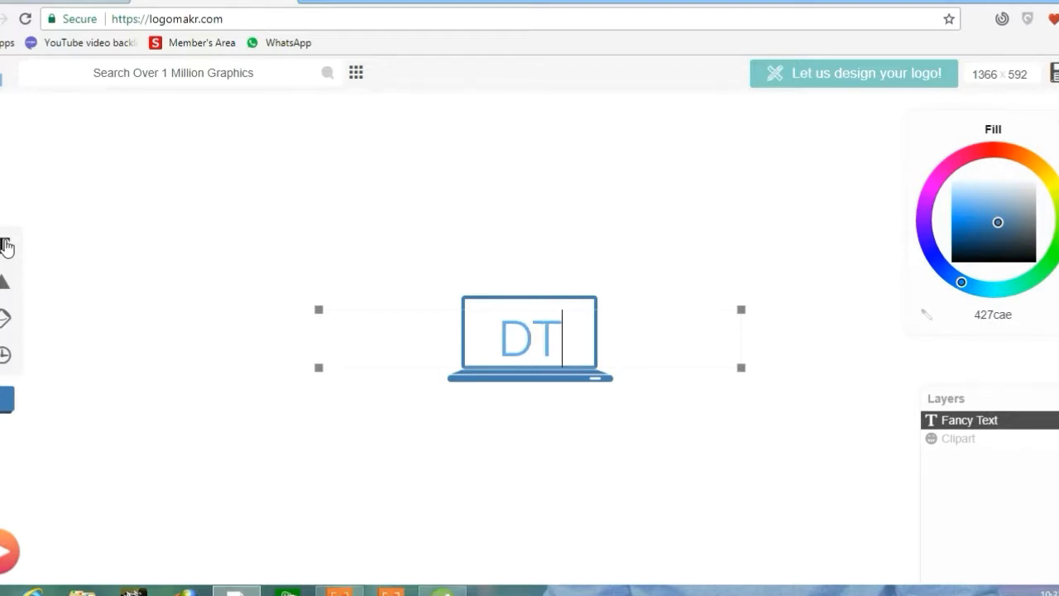
pyautogui.write('ech')
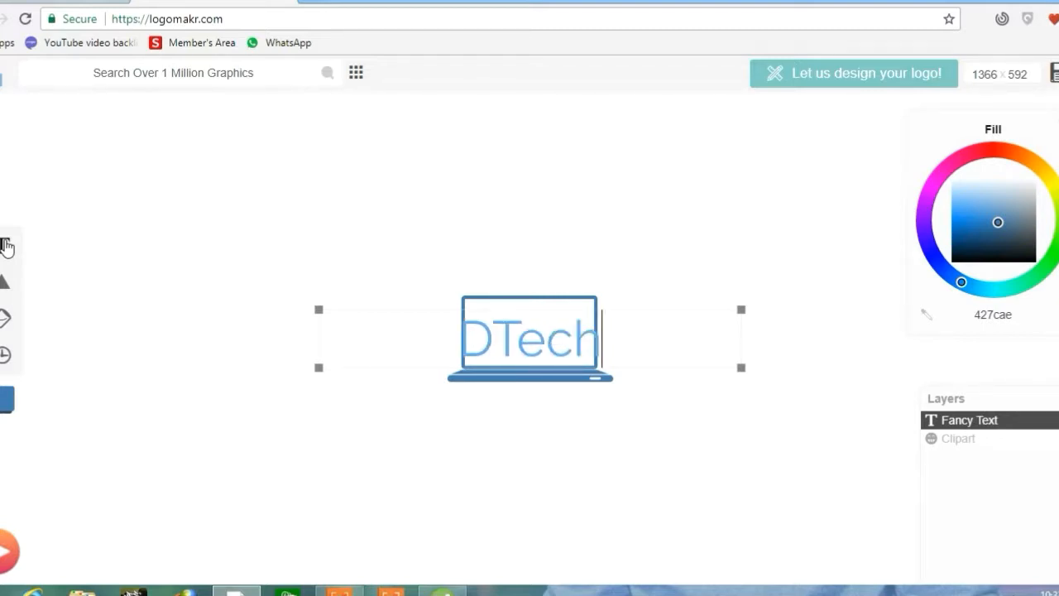
pyautogui.write(' B')
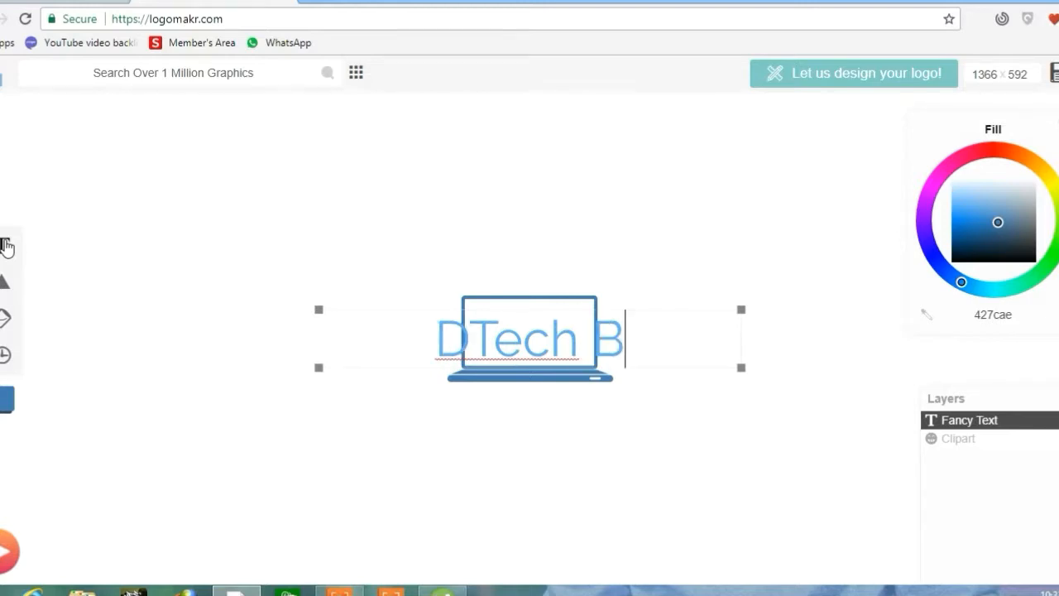
pyautogui.write('an')
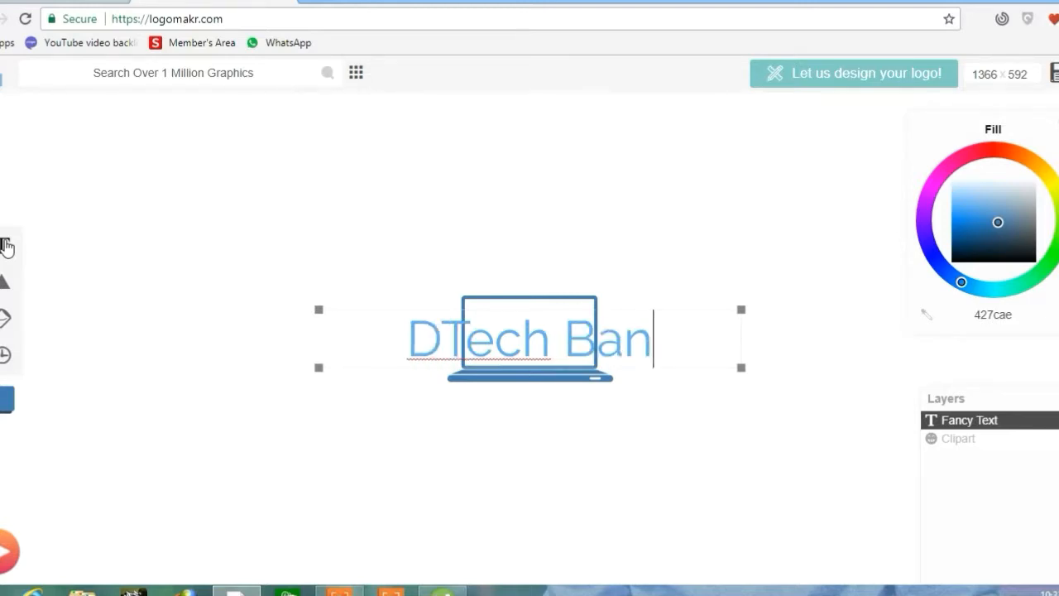
pyautogui.write('gla')
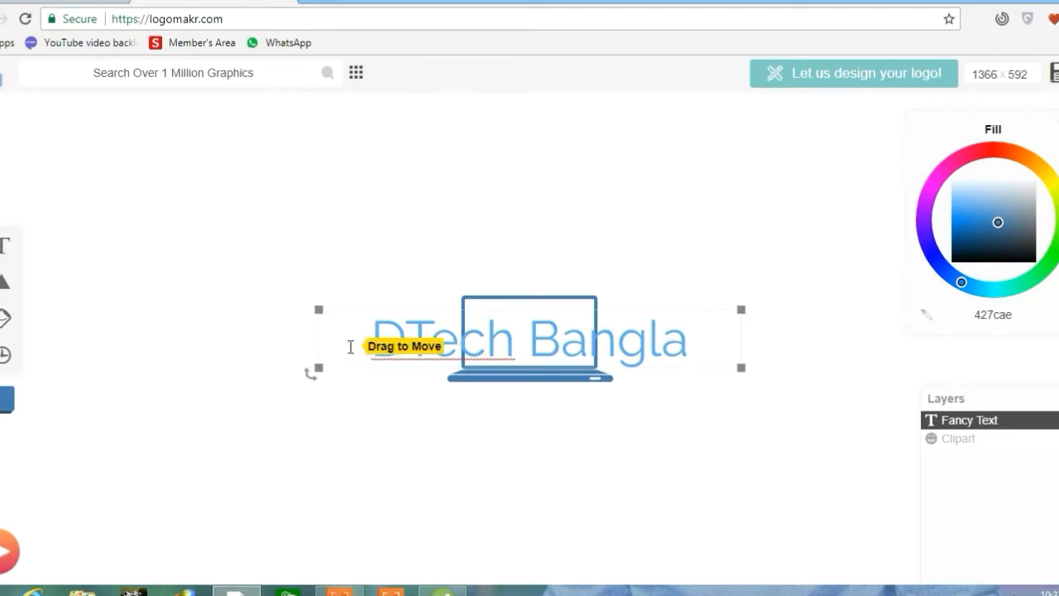
# Scale down the "DTech Bangla" text and place it centred directly beneath the laptop's base
pyautogui.moveTo(318, 309); pyautogui.dragTo(352, 337)
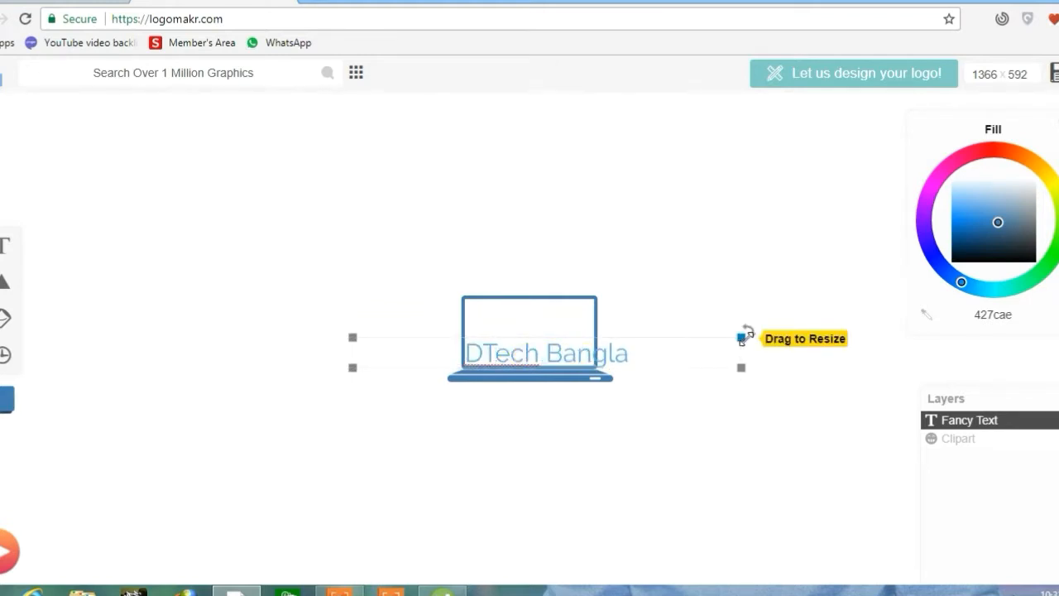
pyautogui.moveTo(740, 337); pyautogui.dragTo(663, 351)
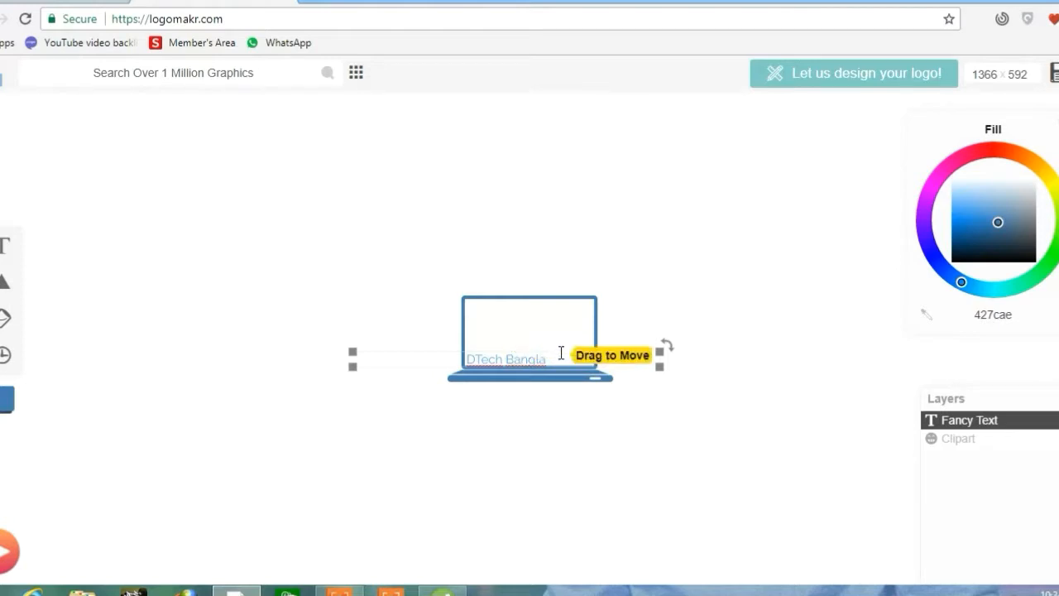
pyautogui.moveTo(572, 349); pyautogui.dragTo(638, 342)
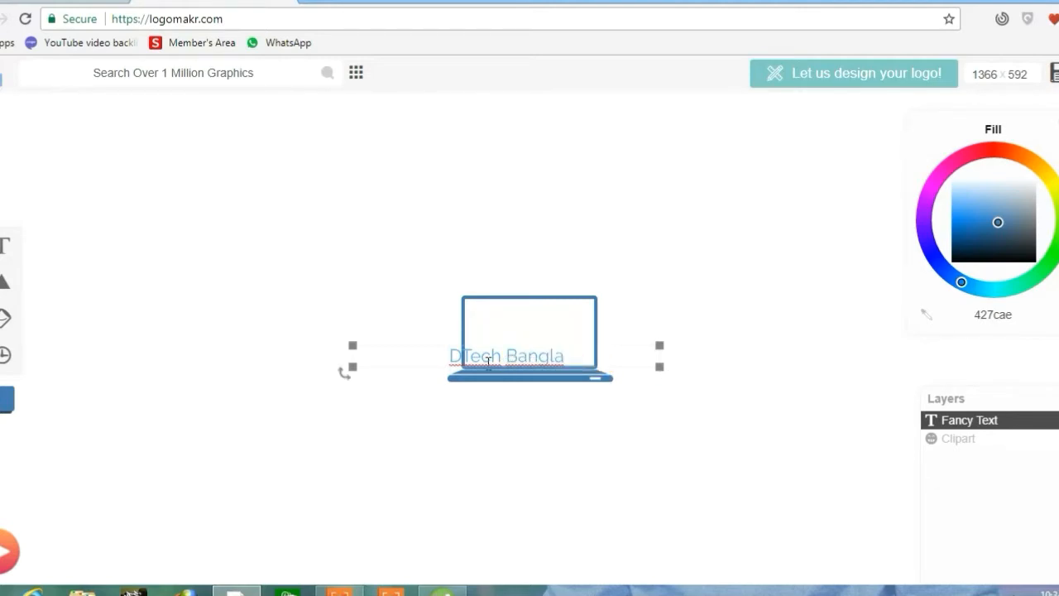
pyautogui.moveTo(659, 366); pyautogui.dragTo(687, 402)
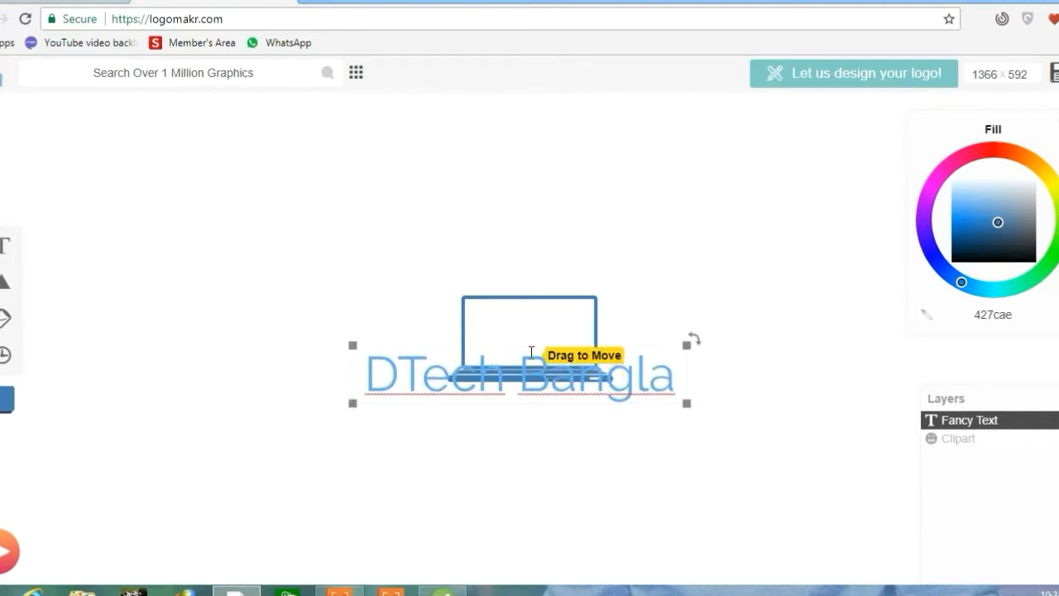
pyautogui.moveTo(531, 345); pyautogui.dragTo(521, 381)
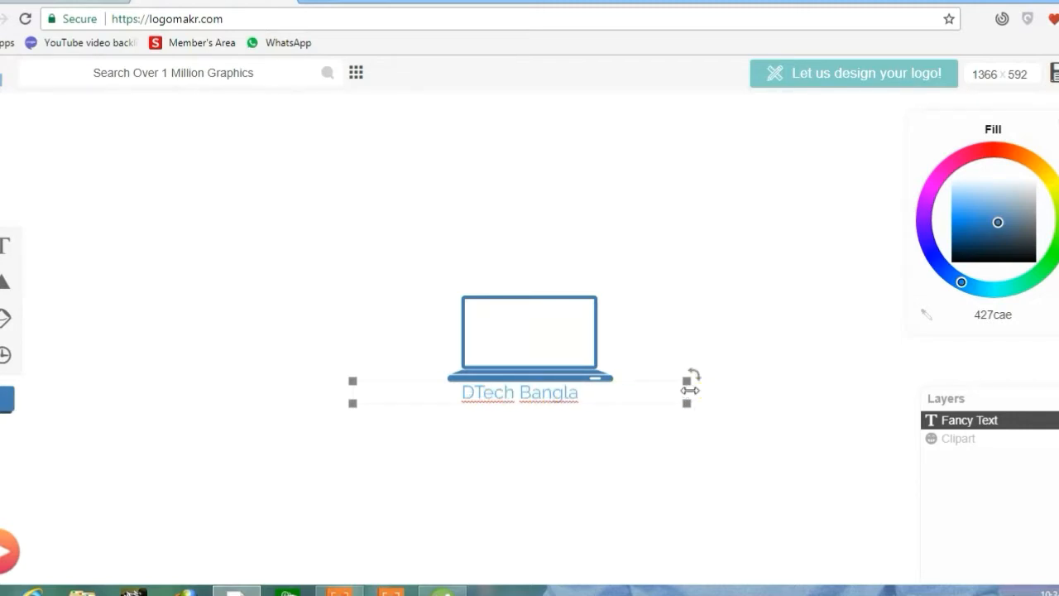
pyautogui.moveTo(690, 388); pyautogui.dragTo(706, 388)
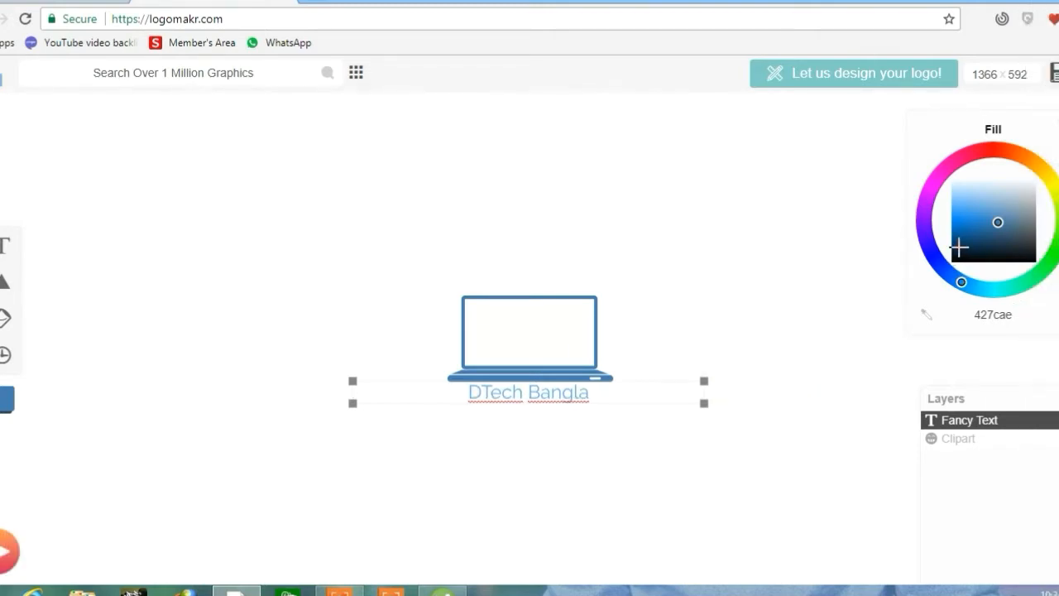
# Change the "DTech Bangla" text fill to dark maroon 460f19
pyautogui.click(976, 156)
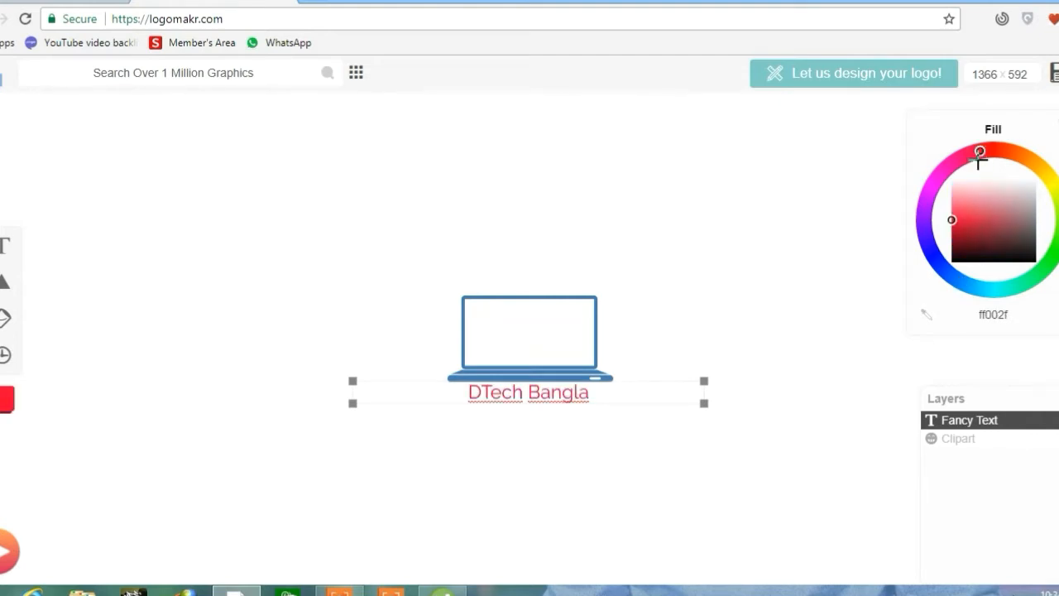
pyautogui.click(986, 191)
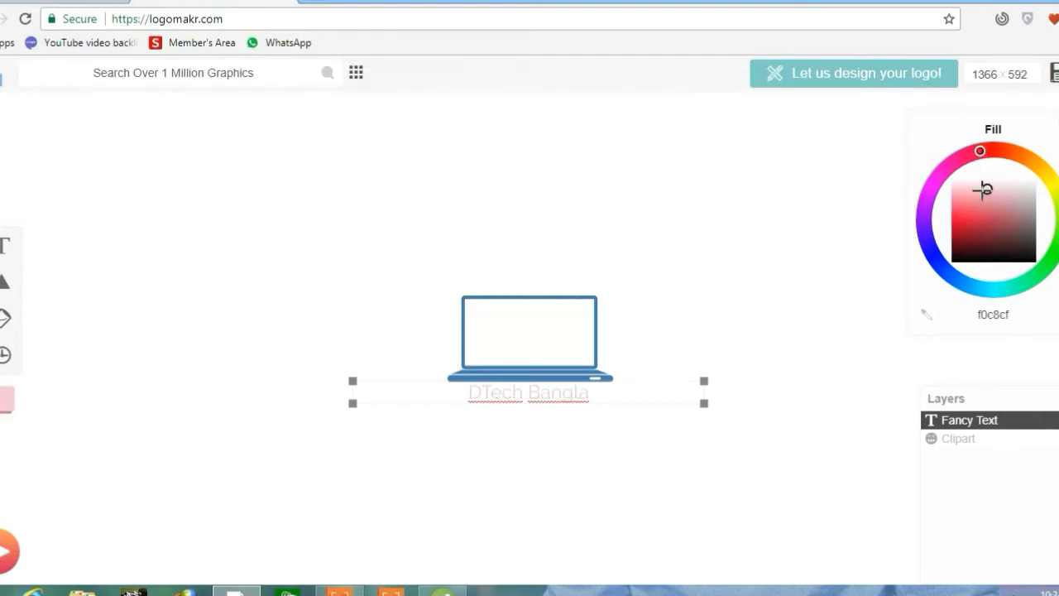
pyautogui.moveTo(987, 188); pyautogui.dragTo(982, 247)
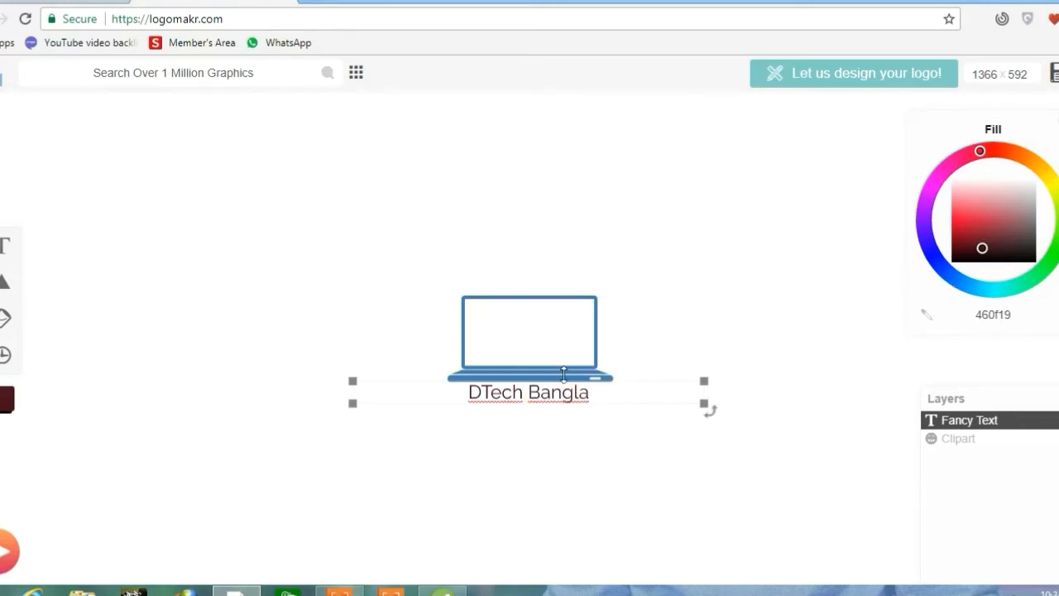
# Fill the laptop clipart with dark navy 14324b and enlarge it slightly from its upper-left corner
pyautogui.click(593, 321)
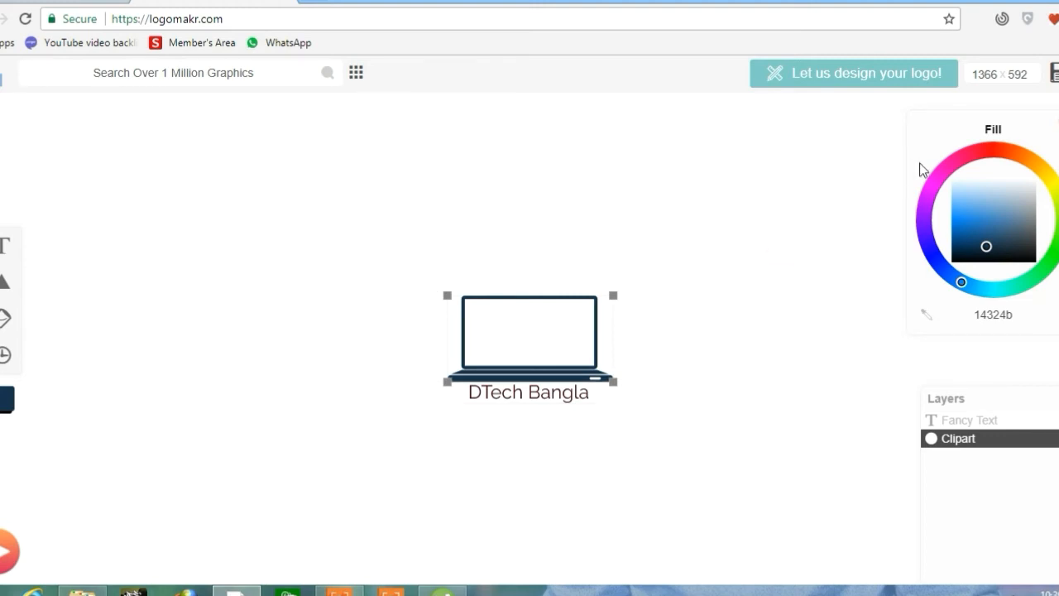
pyautogui.click(519, 394)
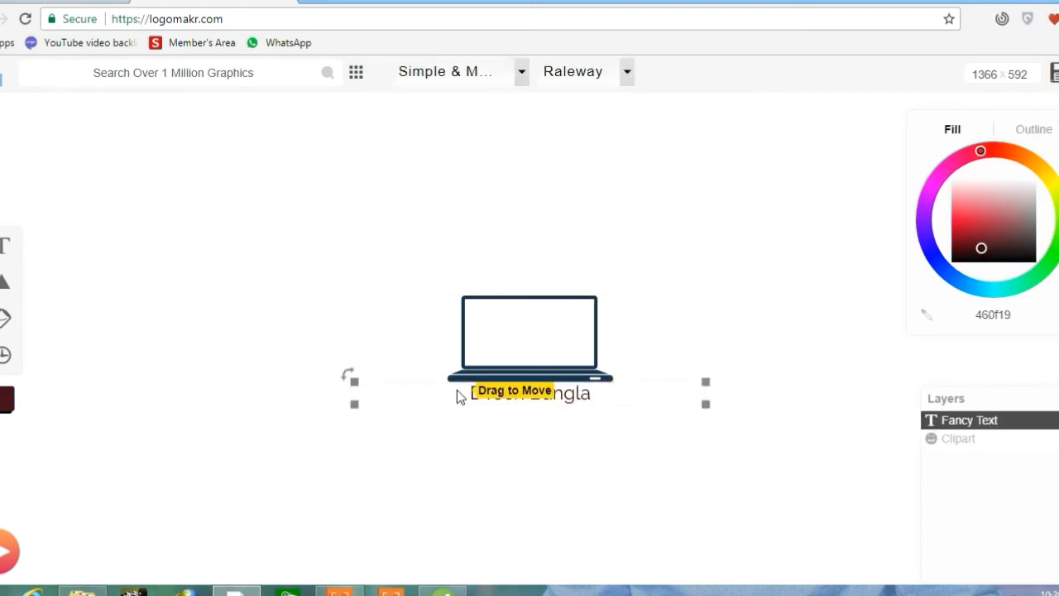
pyautogui.click(496, 310)
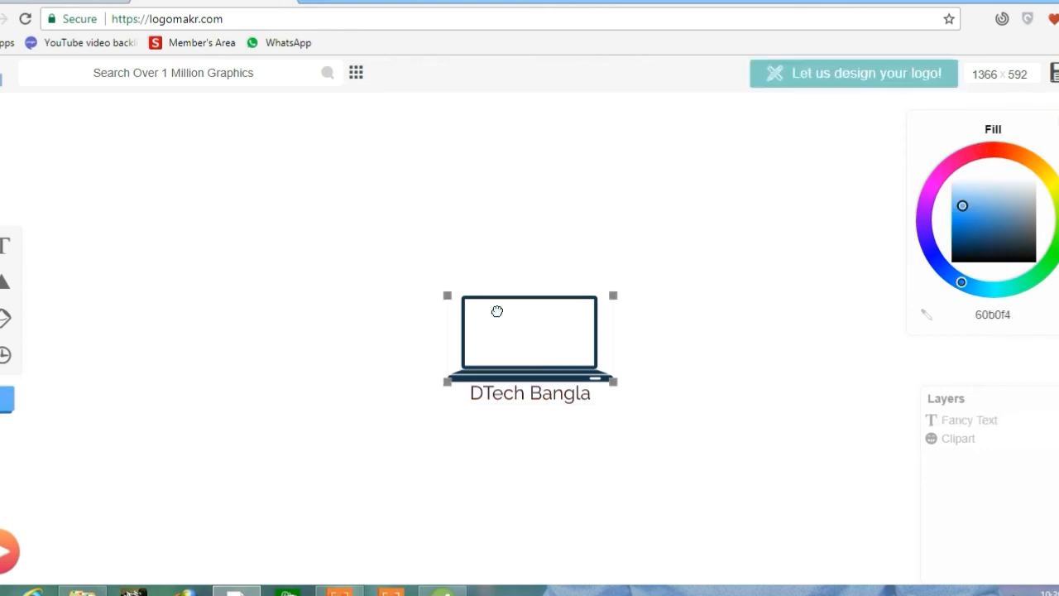
pyautogui.moveTo(449, 293); pyautogui.dragTo(440, 291)
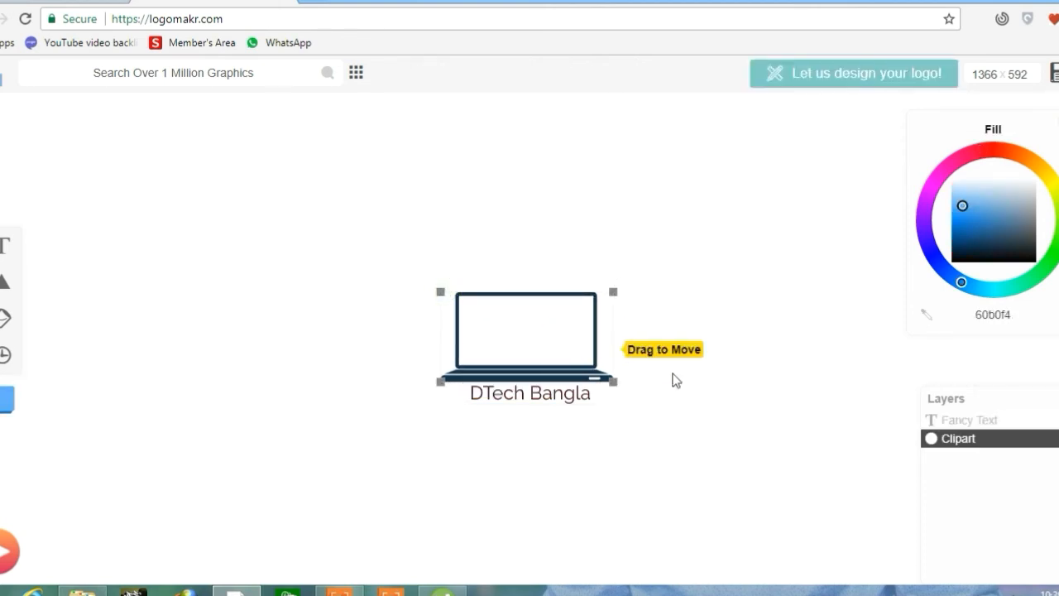
# Reduce the size of the "DTech Bangla" text slightly, keeping it centred under the laptop
pyautogui.click(534, 395)
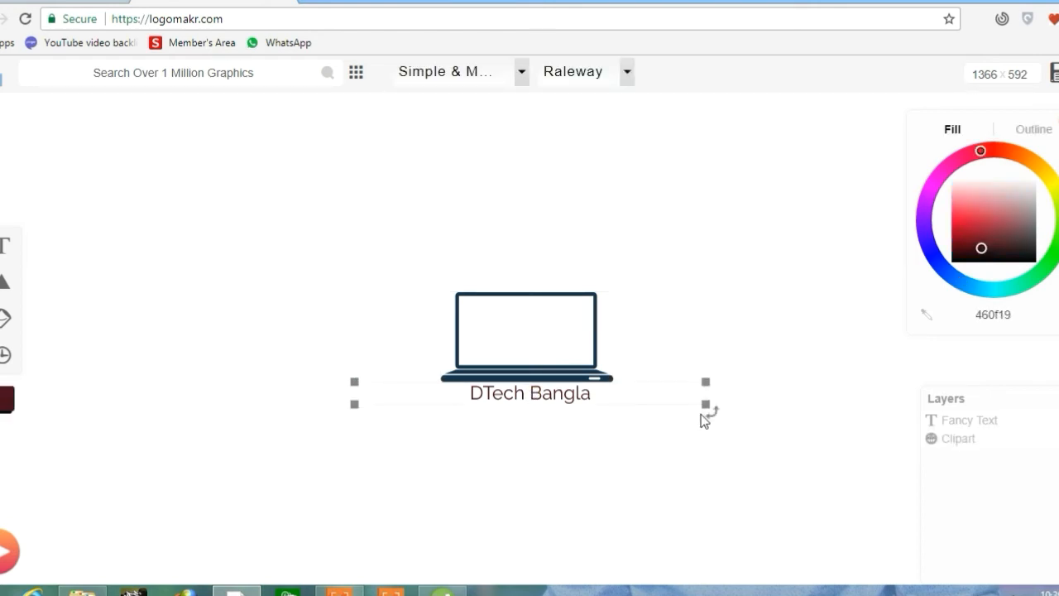
pyautogui.moveTo(706, 403); pyautogui.dragTo(672, 401)
pyautogui.moveTo(670, 400); pyautogui.dragTo(699, 398)
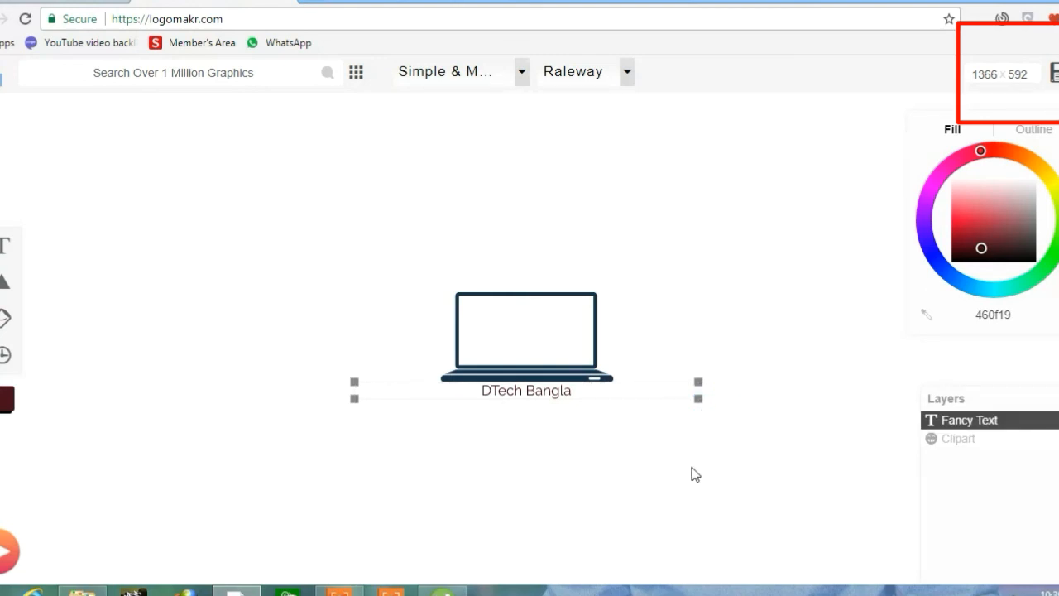